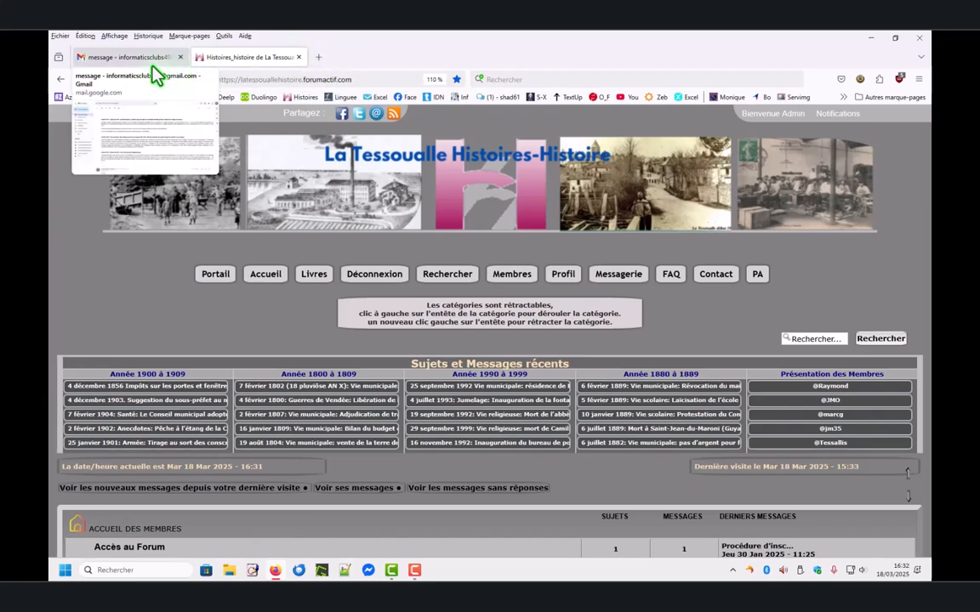
Look over the dated history articles in the Gmail message, and return to the forum
{"action": "left_click", "coordinate": [113, 53]}
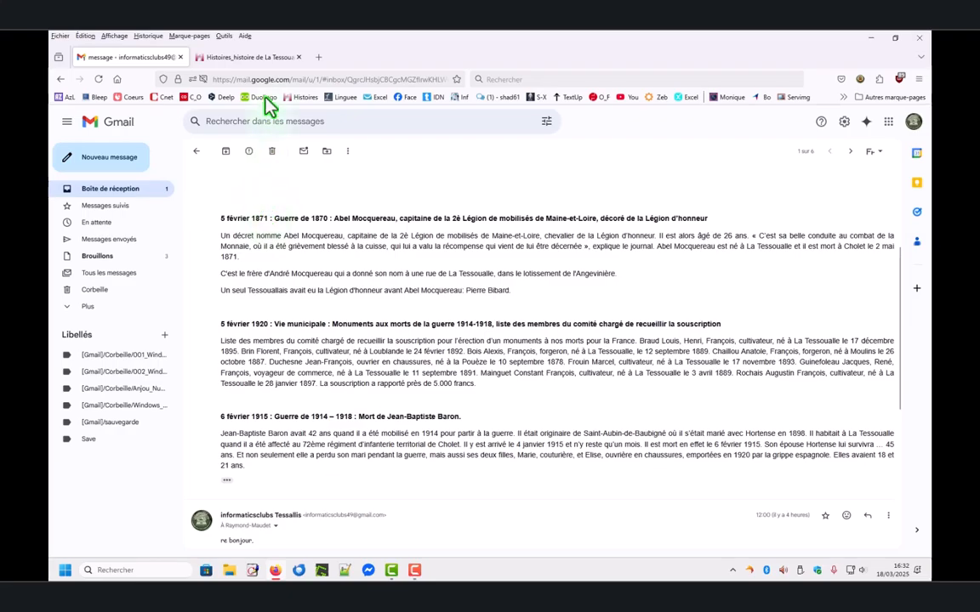
{"action": "mouse_move", "coordinate": [252, 51]}
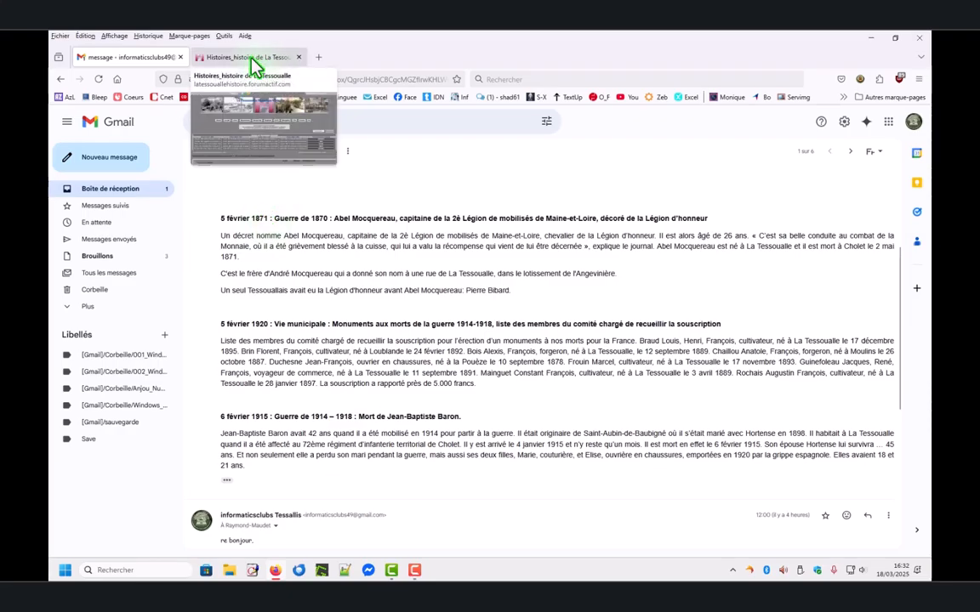
{"action": "left_click", "coordinate": [252, 60]}
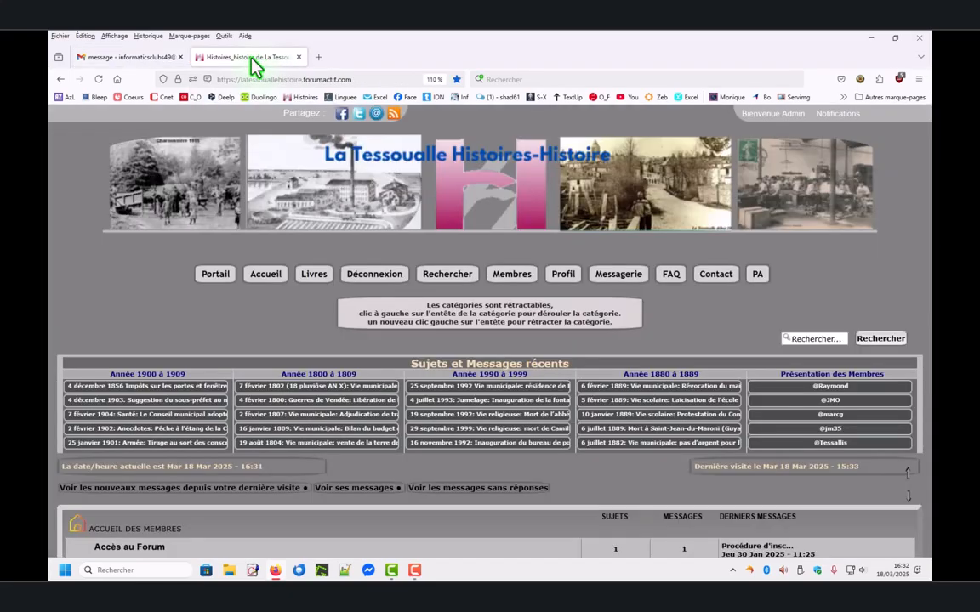
Start a new topic in the 1870-1879 section of the 19_Siècles category
{"action": "scroll", "coordinate": [252, 188], "scroll_direction": "down", "scroll_amount": 2}
{"action": "scroll", "coordinate": [252, 188], "scroll_direction": "down", "scroll_amount": 10}
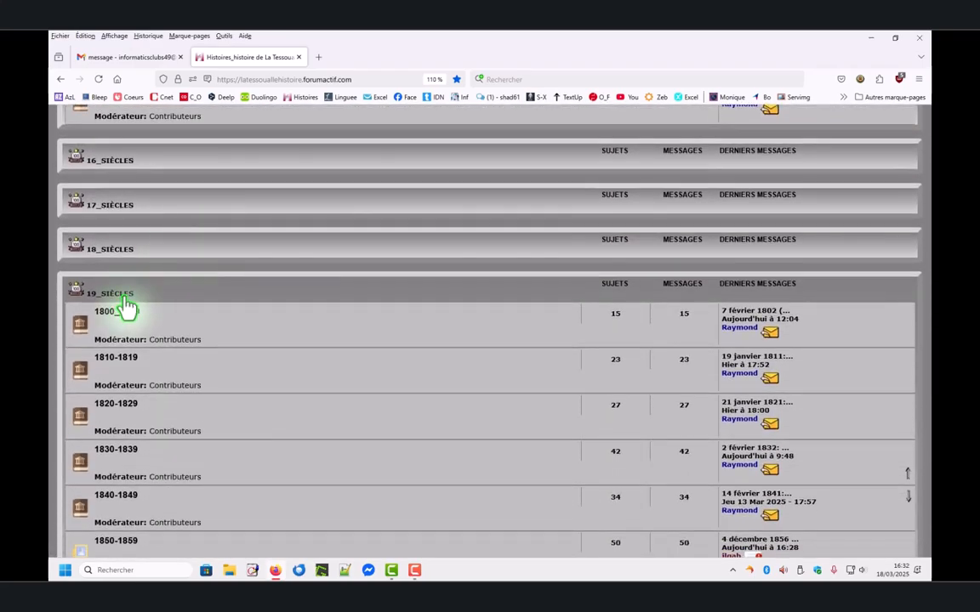
{"action": "scroll", "coordinate": [126, 315], "scroll_direction": "down", "scroll_amount": 5}
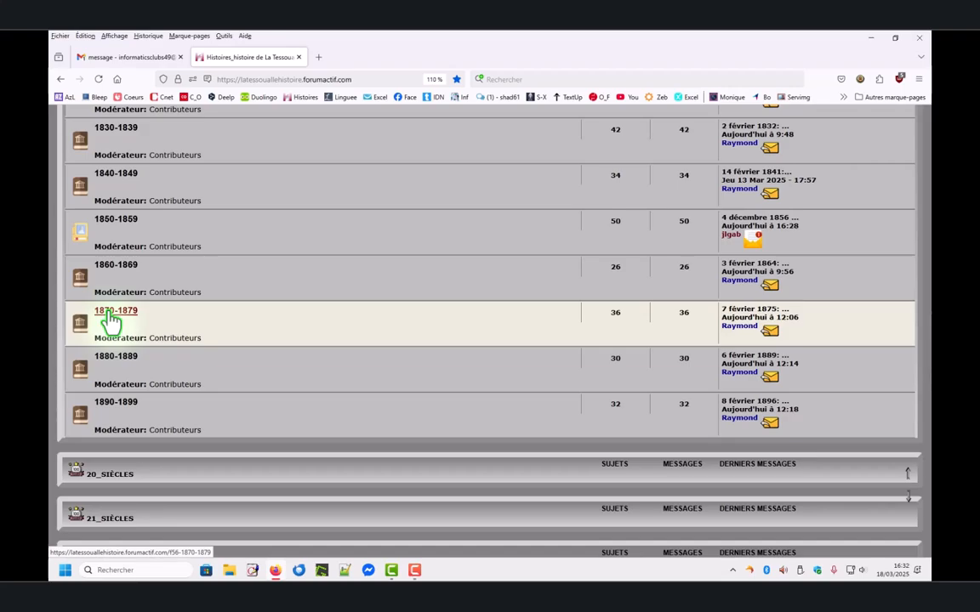
{"action": "left_click", "coordinate": [110, 315]}
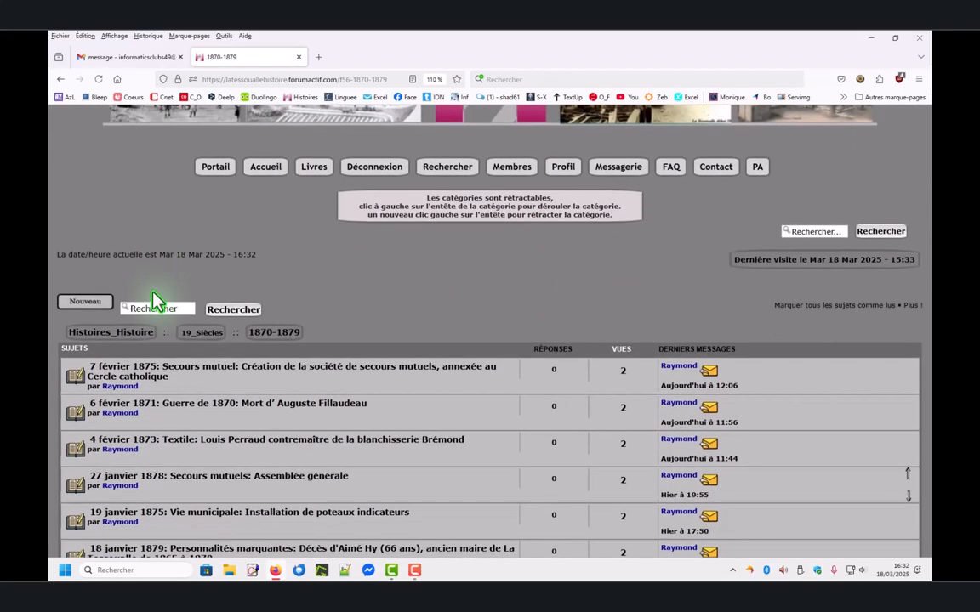
{"action": "scroll", "coordinate": [93, 264], "scroll_direction": "down", "scroll_amount": 1}
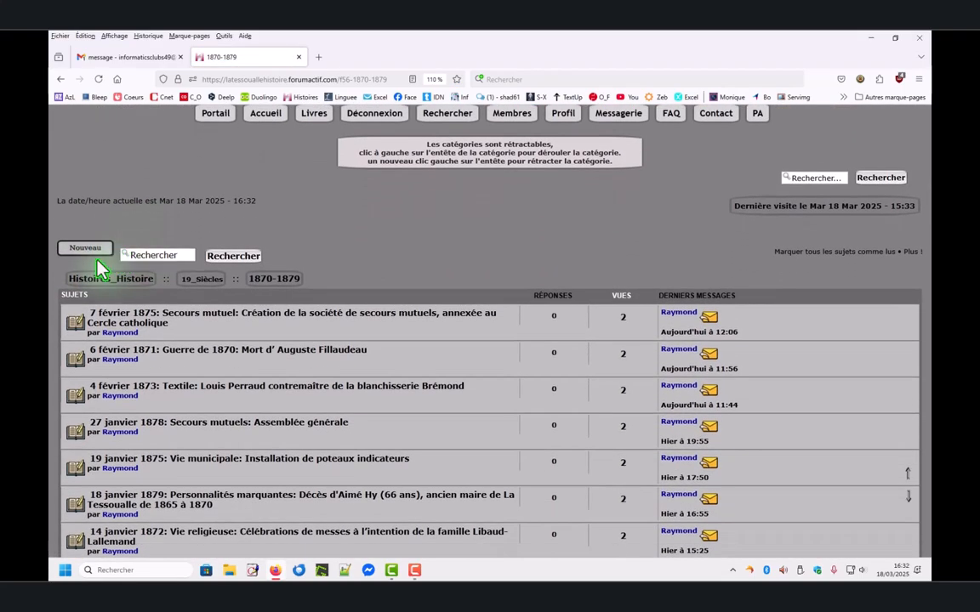
{"action": "left_click", "coordinate": [83, 252]}
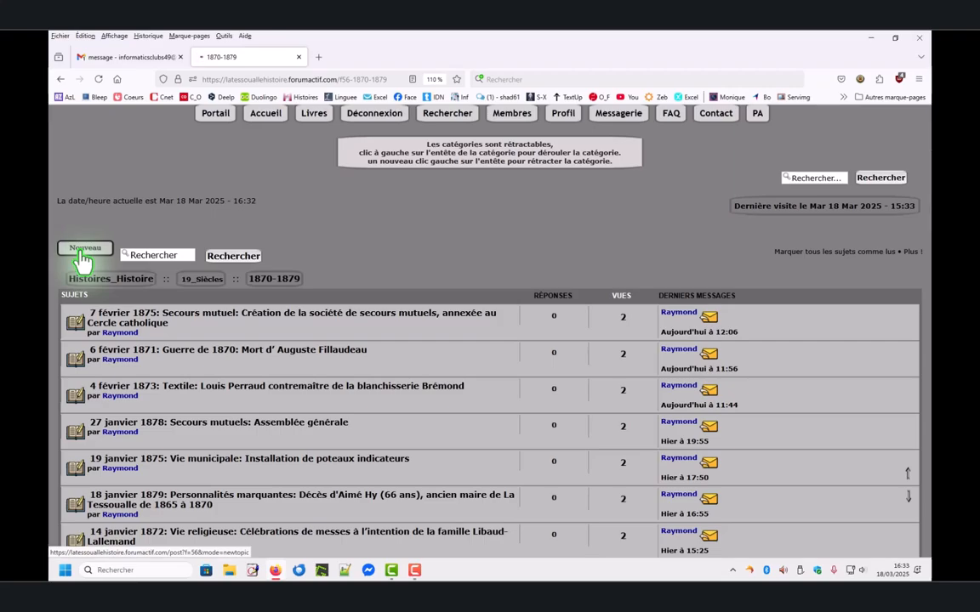
Insert the dark-red "ça s'est passé le..." template into the message body and start a new line below it
{"action": "scroll", "coordinate": [153, 265], "scroll_direction": "down", "scroll_amount": 3}
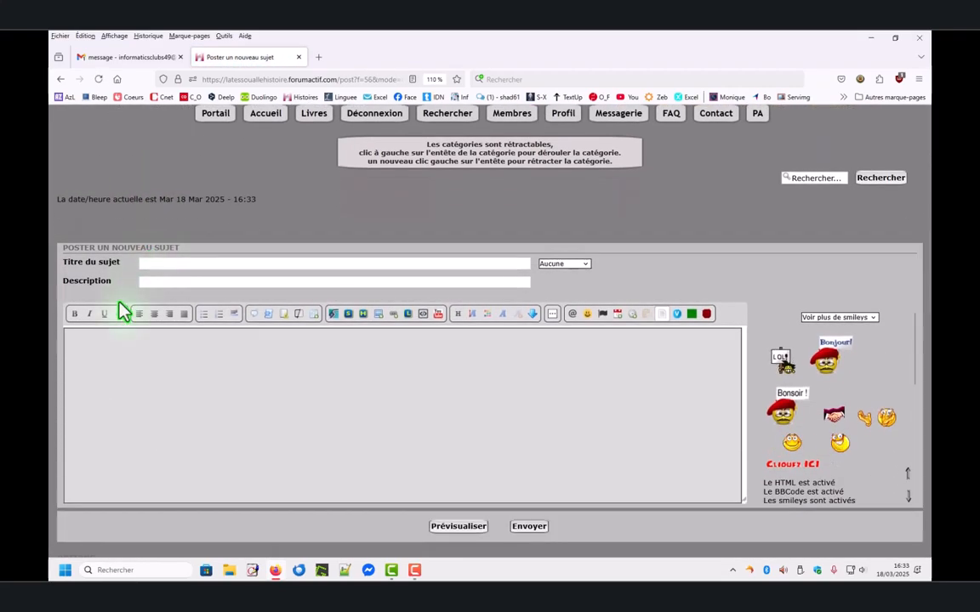
{"action": "left_click", "coordinate": [707, 314]}
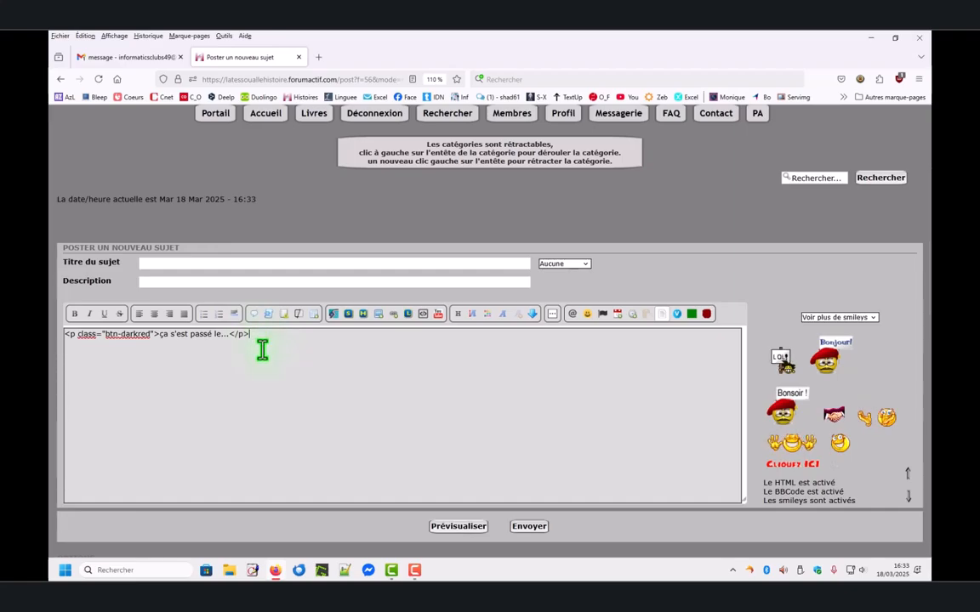
{"action": "key", "text": "Return"}
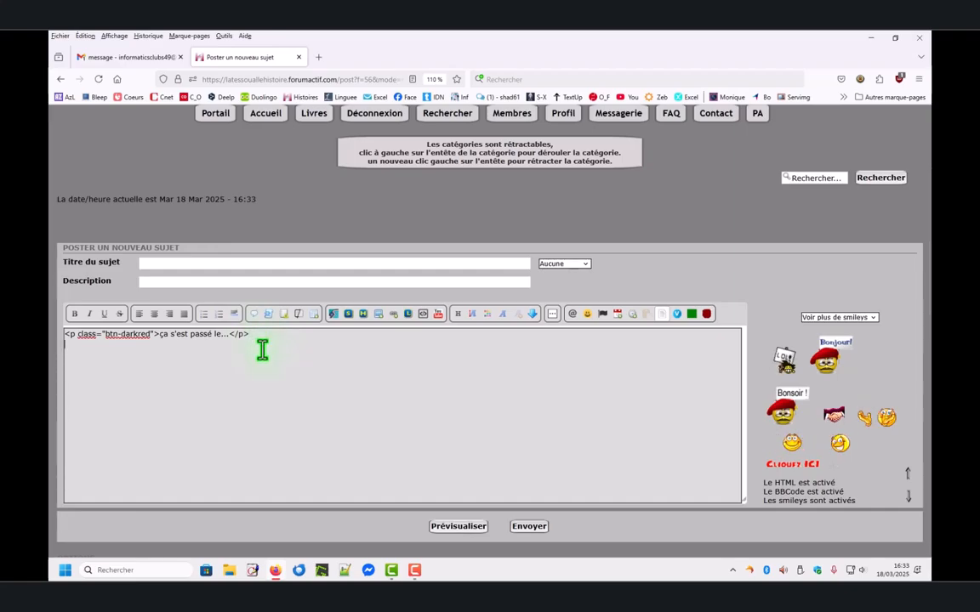
Copy the full 5 février 1871 article from the Gmail message and paste it below the template line in the forum message
{"action": "left_click", "coordinate": [142, 58]}
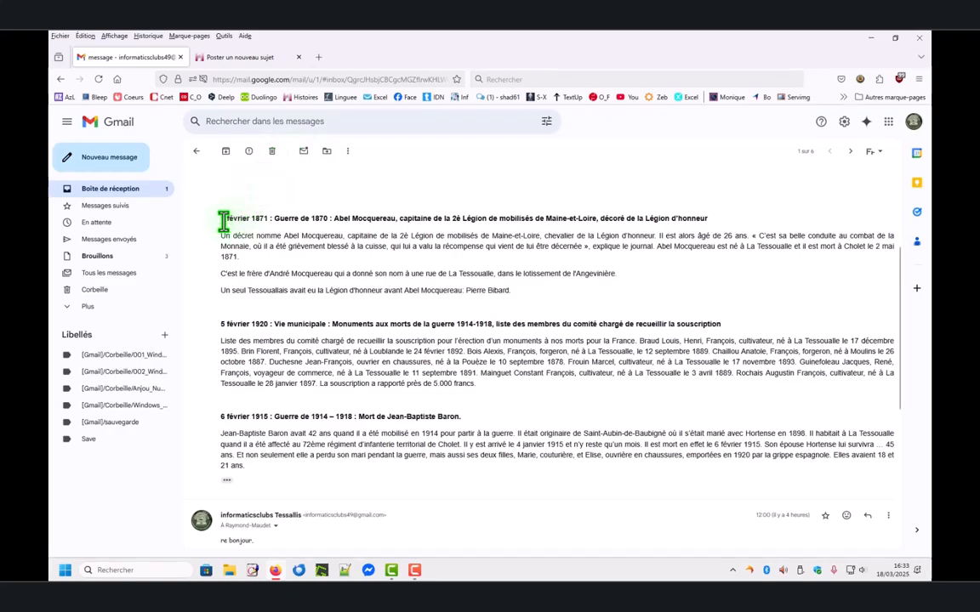
{"action": "left_click_drag", "start_coordinate": [220, 219], "coordinate": [521, 301]}
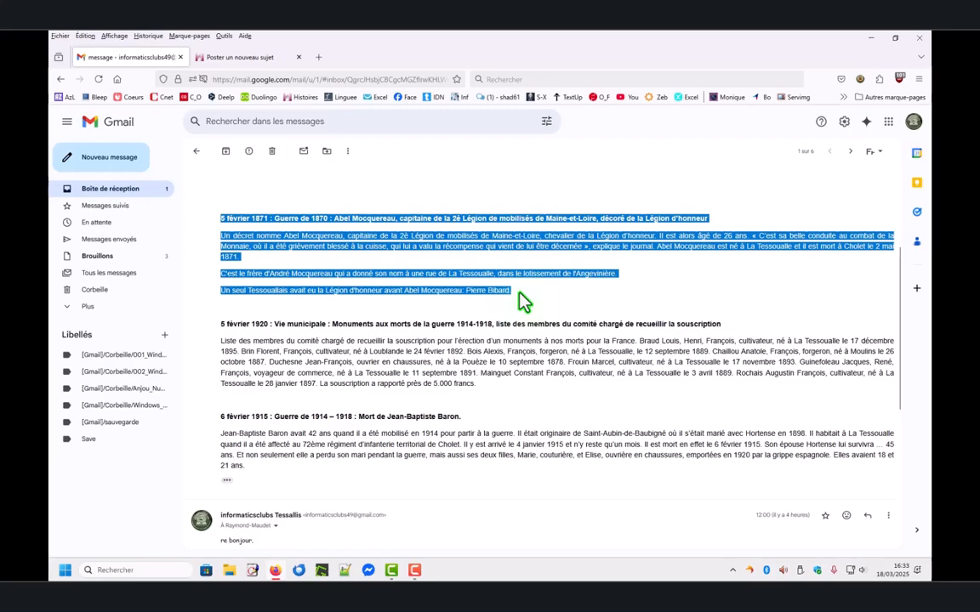
{"action": "right_click", "coordinate": [509, 239]}
{"action": "left_click", "coordinate": [528, 248]}
{"action": "mouse_move", "coordinate": [241, 58]}
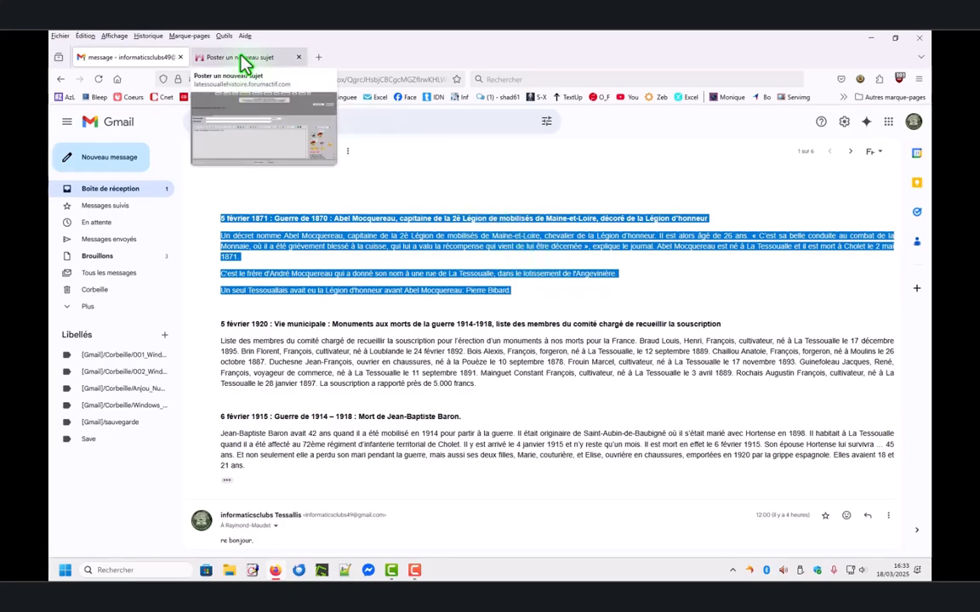
{"action": "left_click", "coordinate": [241, 57]}
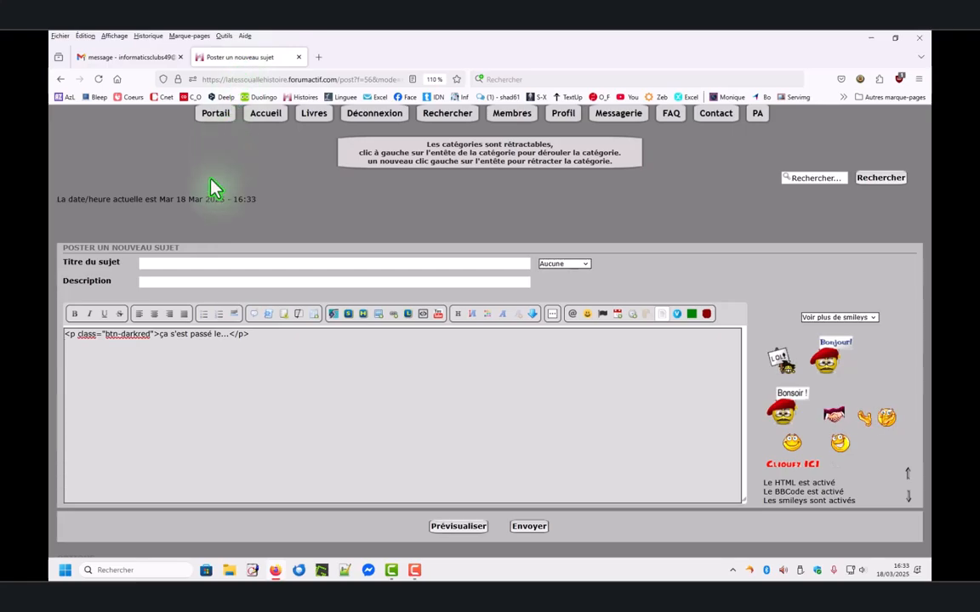
{"action": "right_click", "coordinate": [66, 344]}
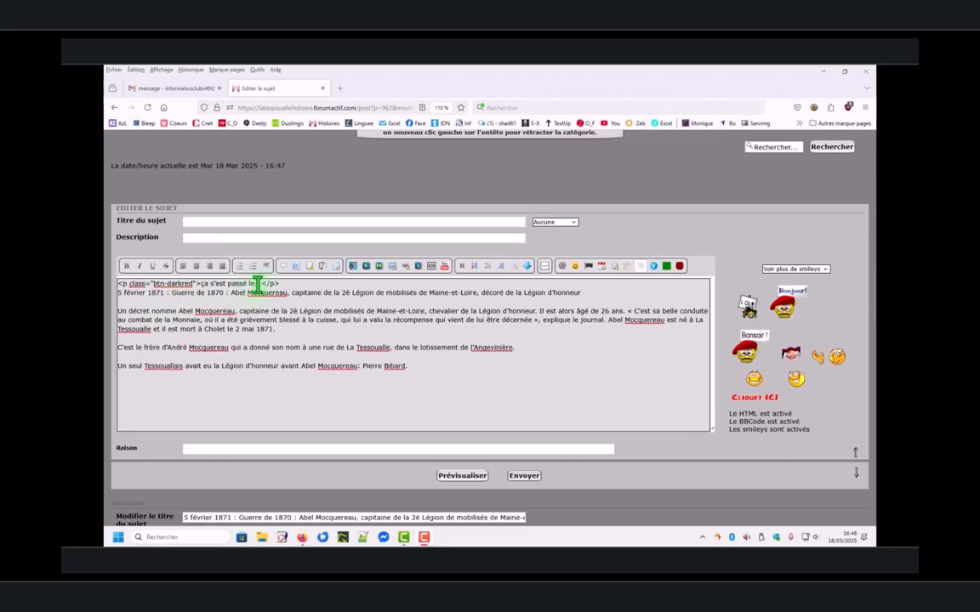
Copy the date "5 février 1871" from the article heading and paste it after "ça s'est passé le..." inside the dark-red paragraph
{"action": "left_click_drag", "start_coordinate": [162, 295], "coordinate": [120, 304]}
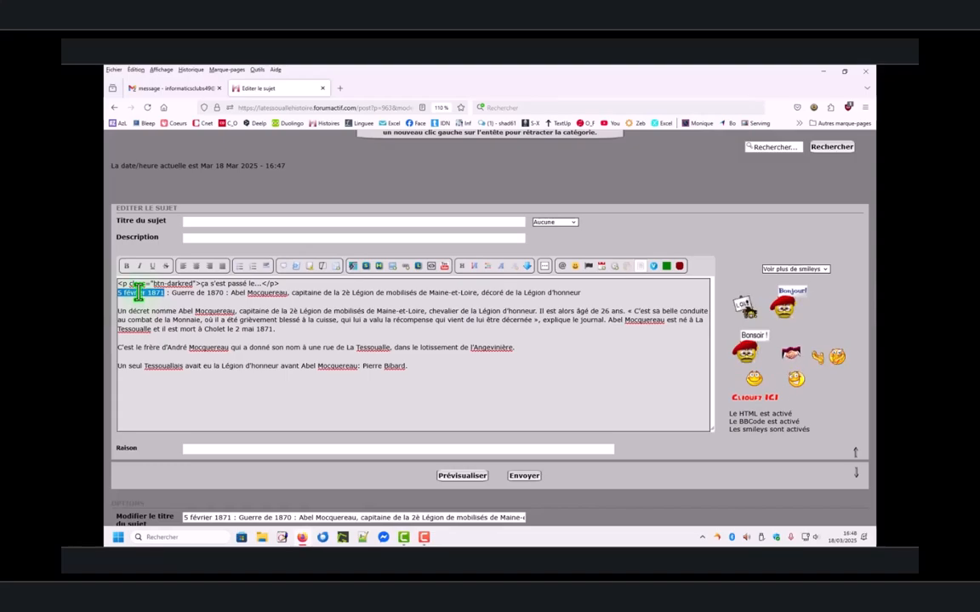
{"action": "right_click", "coordinate": [138, 294]}
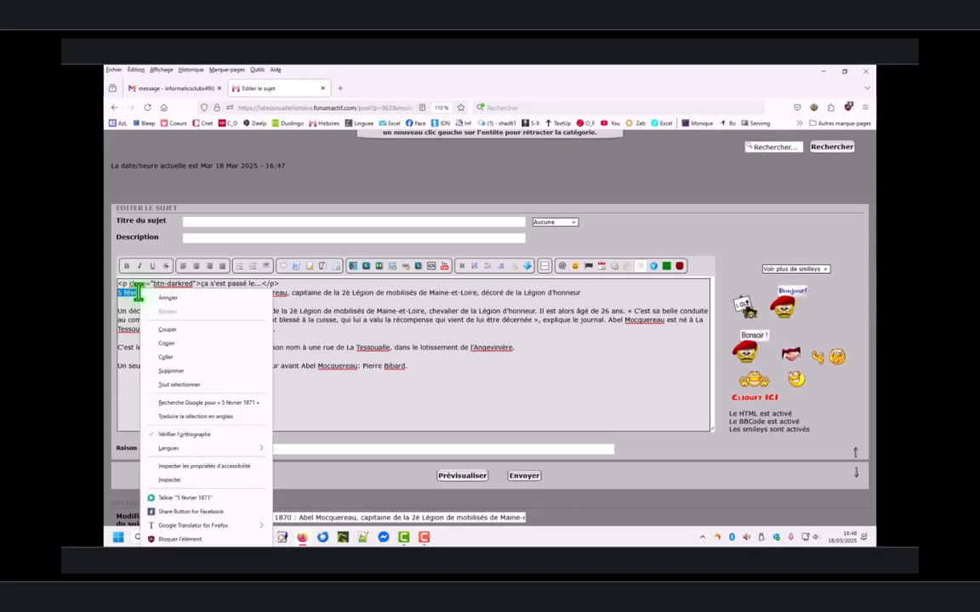
{"action": "left_click", "coordinate": [166, 346]}
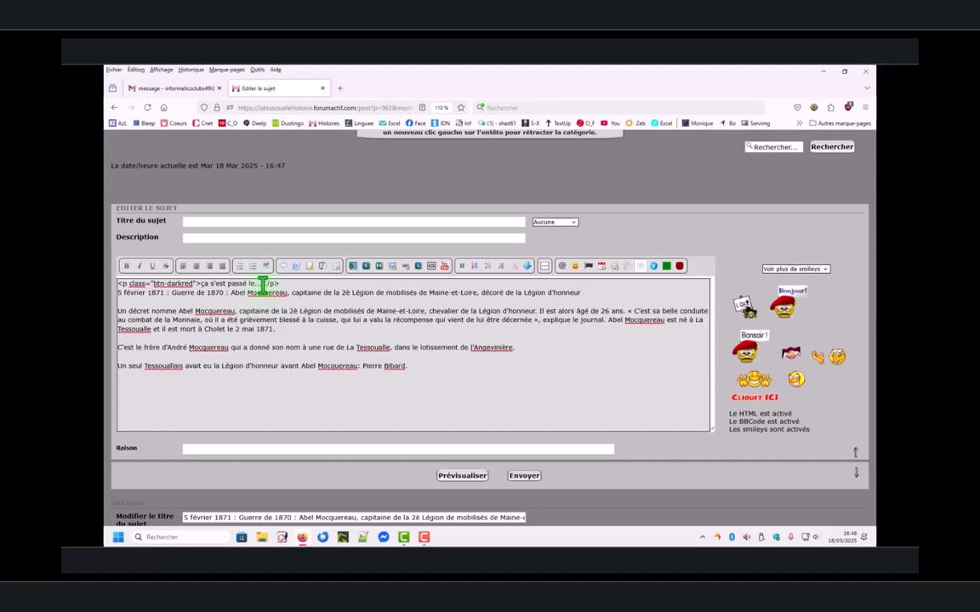
{"action": "right_click", "coordinate": [263, 286]}
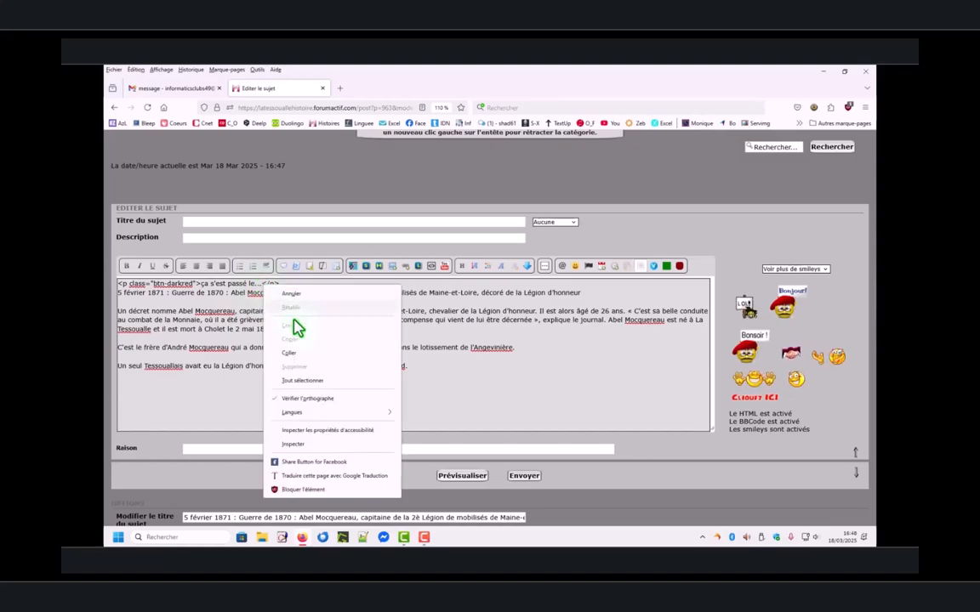
{"action": "left_click", "coordinate": [292, 355]}
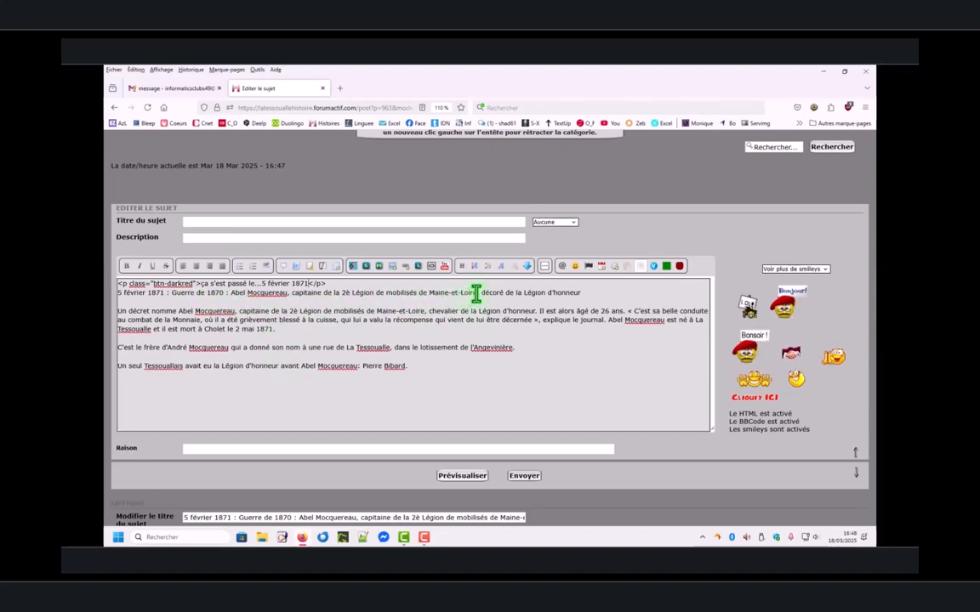
Copy the article heading from its date through "Maine-et-Loire" into the topic title, and check the title from its beginning
{"action": "left_click_drag", "start_coordinate": [478, 293], "coordinate": [110, 298]}
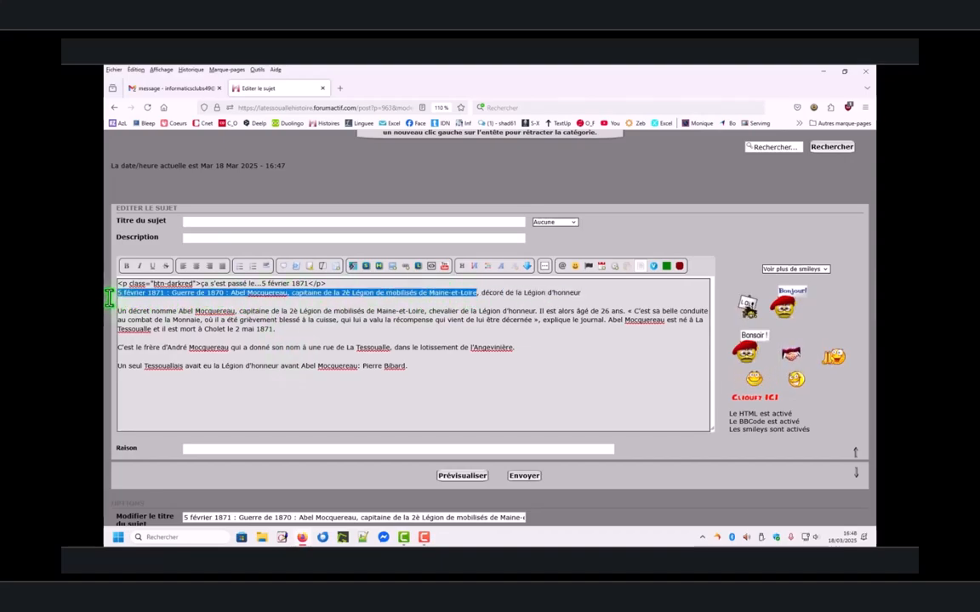
{"action": "right_click", "coordinate": [390, 294]}
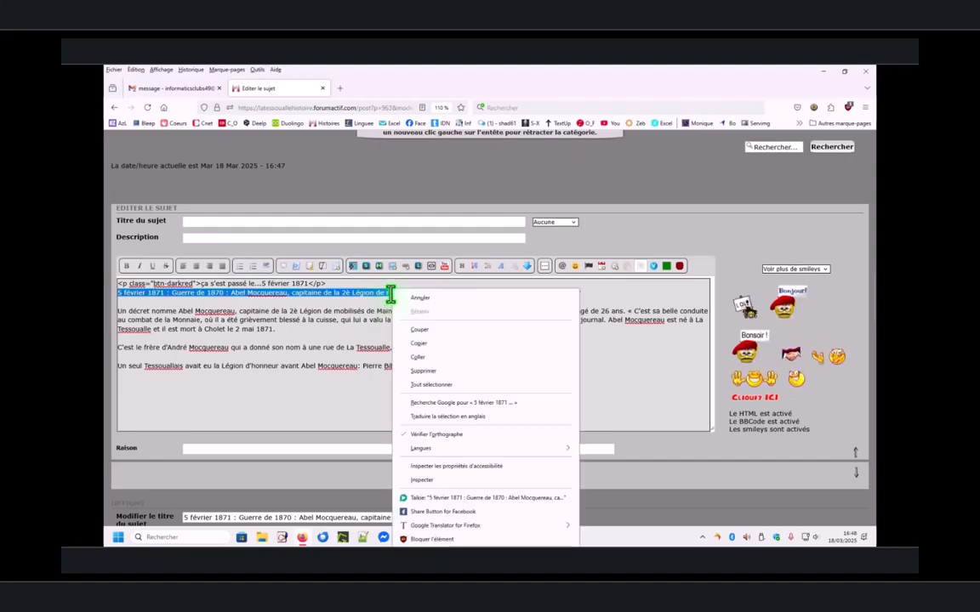
{"action": "left_click", "coordinate": [420, 342]}
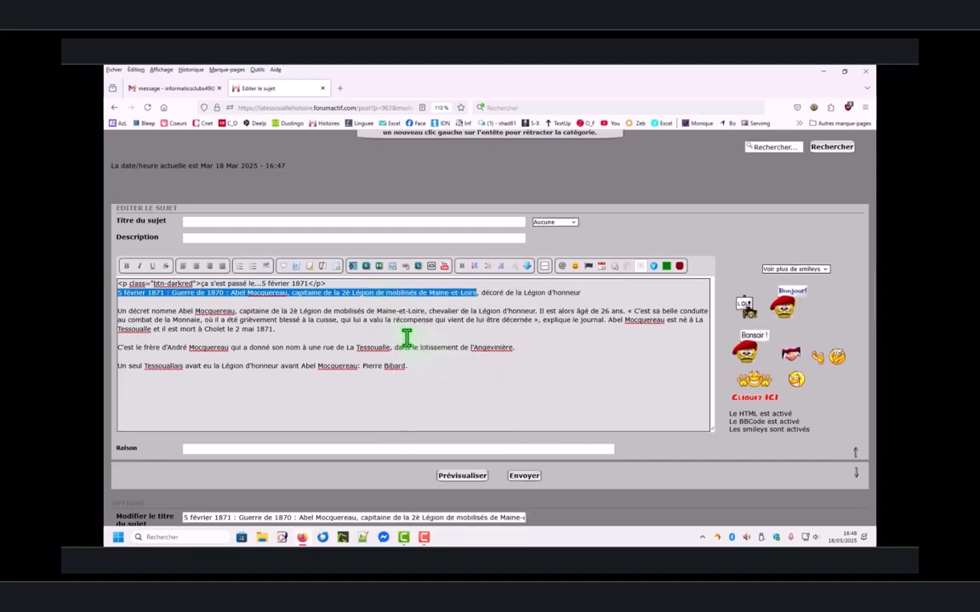
{"action": "left_click", "coordinate": [186, 221]}
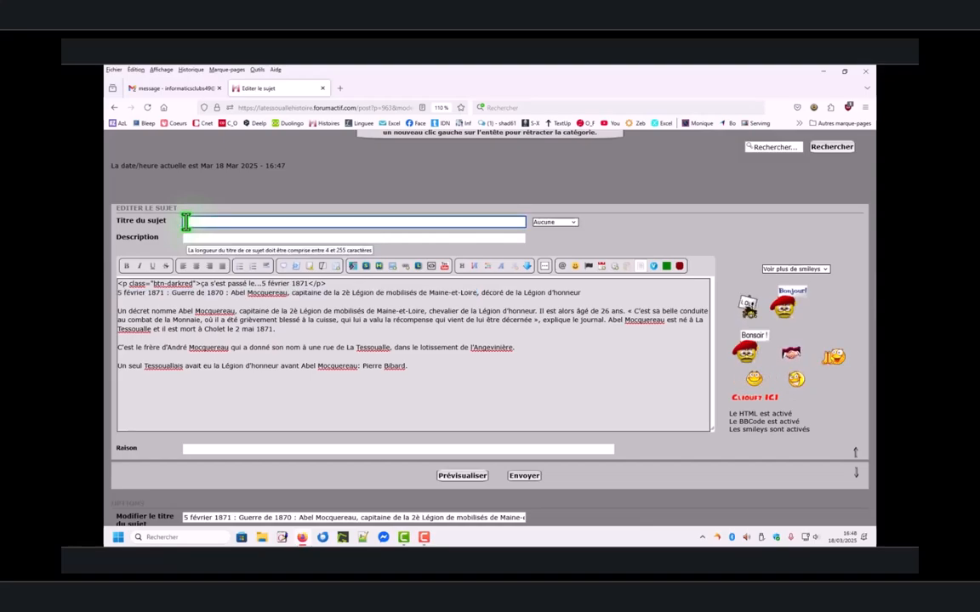
{"action": "right_click", "coordinate": [186, 221]}
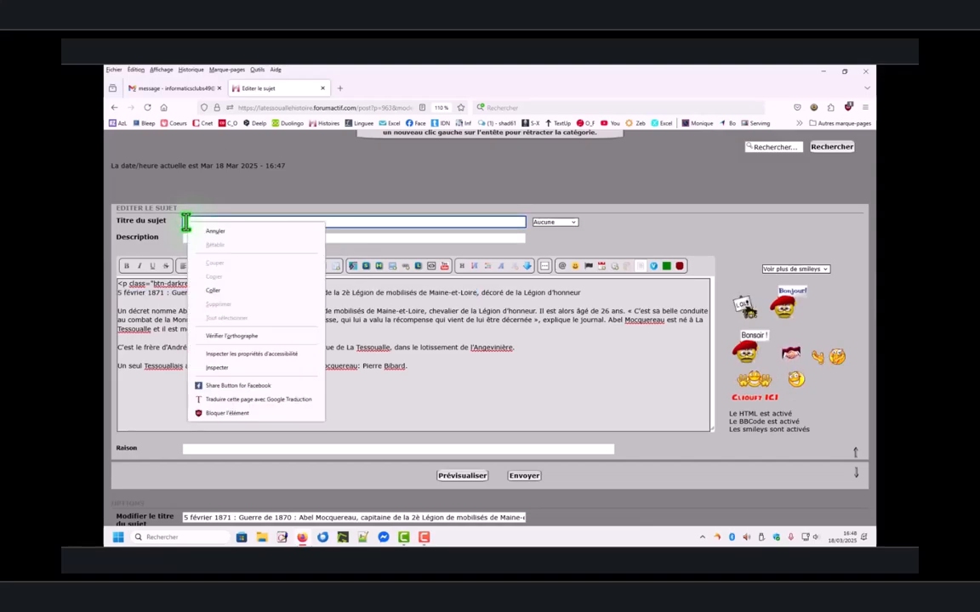
{"action": "left_click", "coordinate": [219, 291]}
{"action": "left_click", "coordinate": [665, 193]}
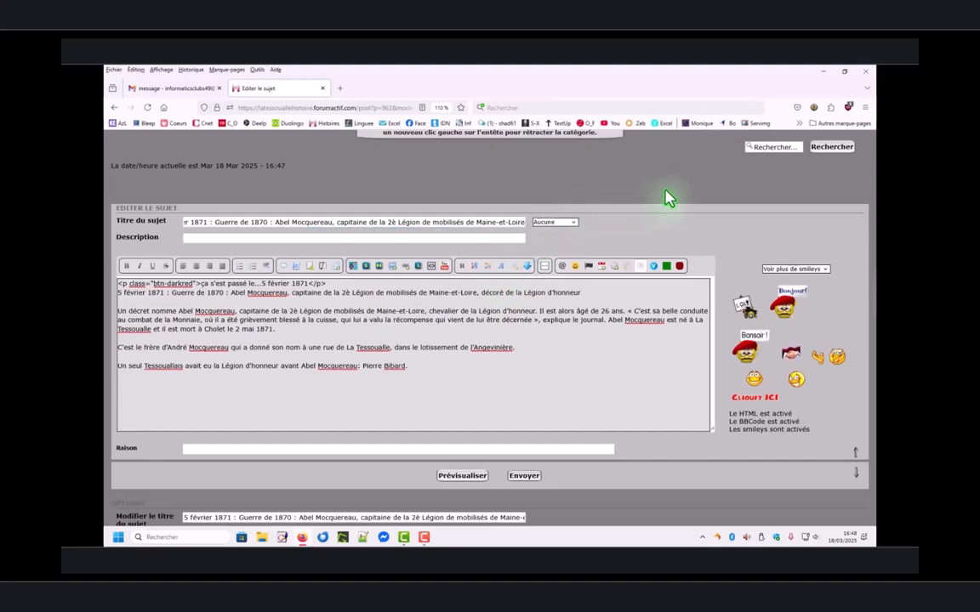
{"action": "left_click", "coordinate": [190, 222]}
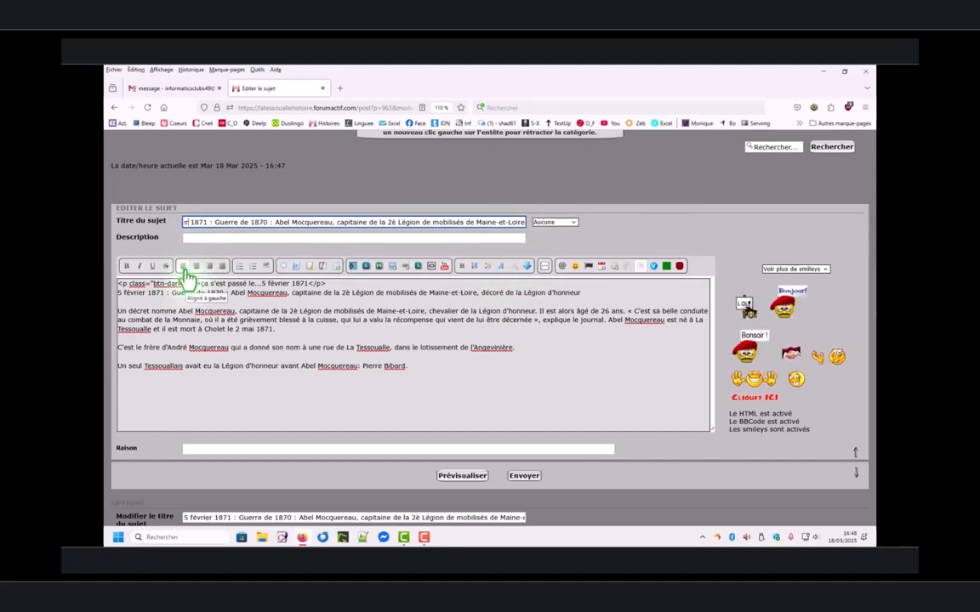
{"action": "key", "text": "Home"}
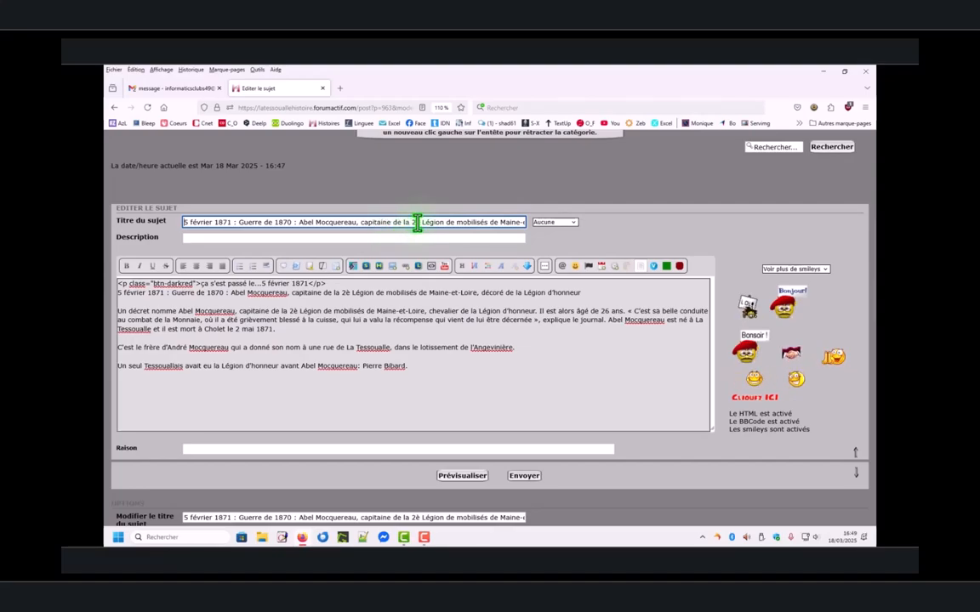
Delete "5 février 1871 :" from the start of the heading line in the message body
{"action": "left_click_drag", "start_coordinate": [171, 295], "coordinate": [116, 293]}
{"action": "left_click", "coordinate": [178, 305]}
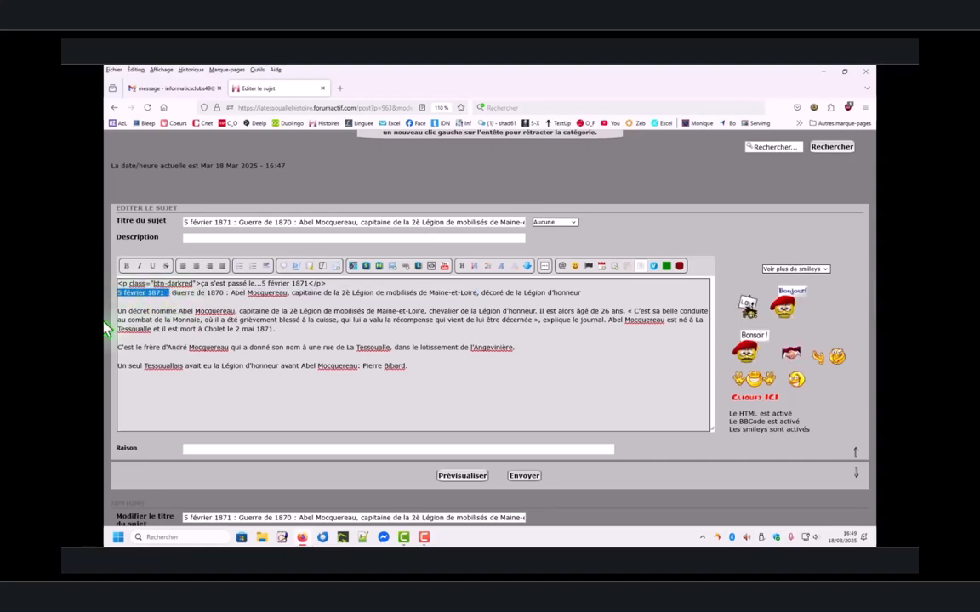
{"action": "key", "text": "Delete"}
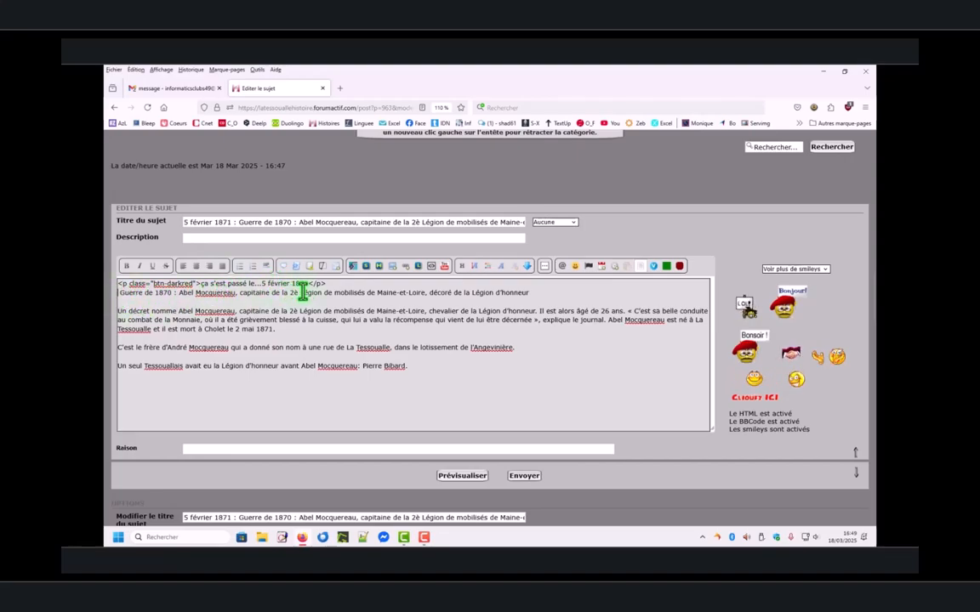
End the heading with a period and reflow the first paragraph directly beneath it, with line breaks after "Légion d'honneur." and "à la cuisse,"
{"action": "left_click", "coordinate": [527, 293]}
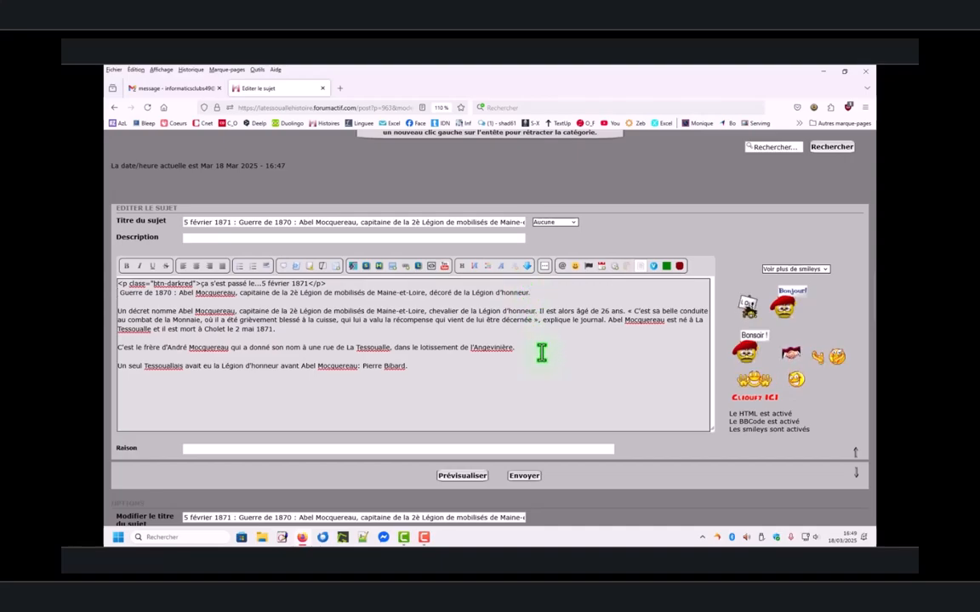
{"action": "key", "text": "BackSpace"}
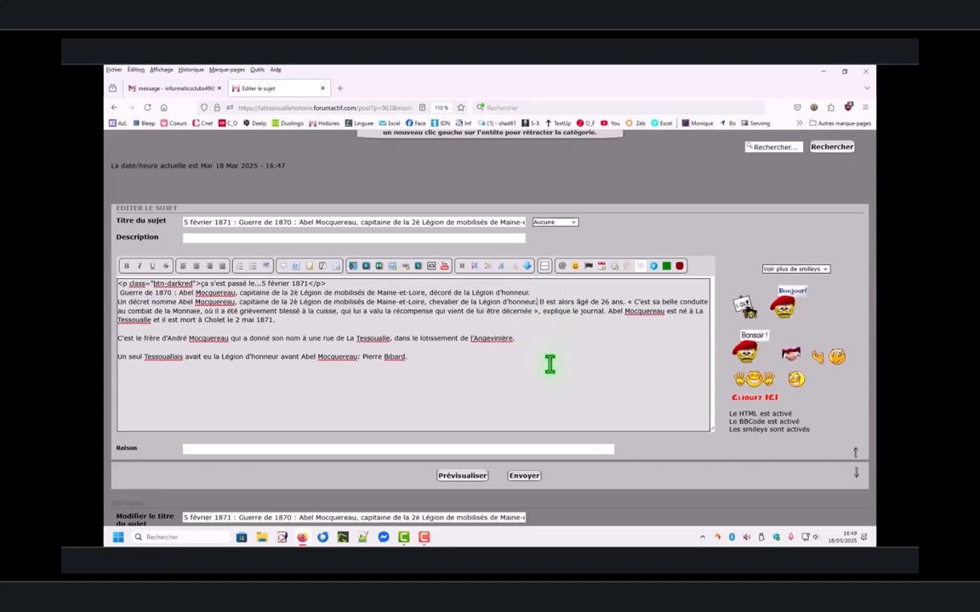
{"action": "key", "text": "Return"}
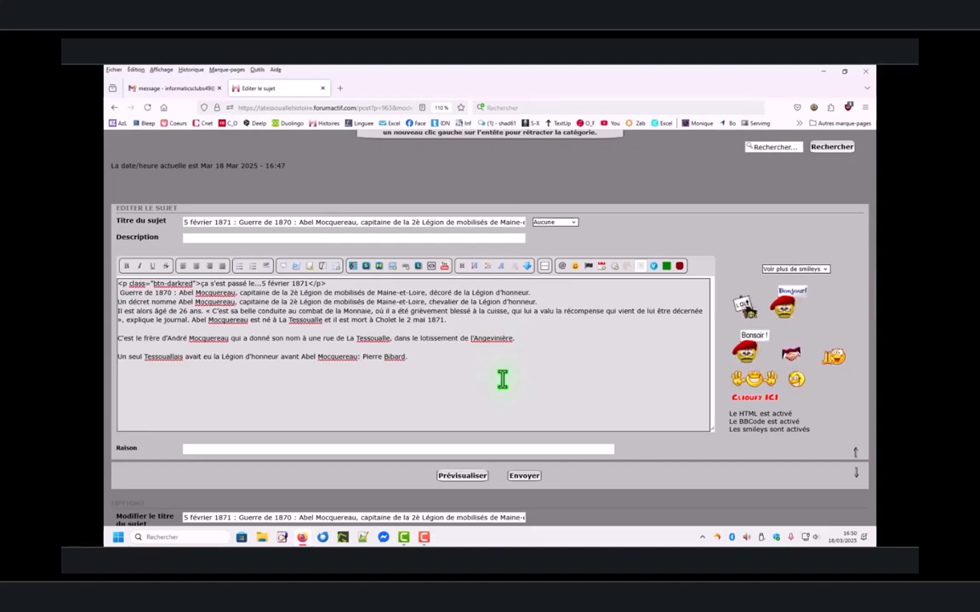
{"action": "key", "text": "Return"}
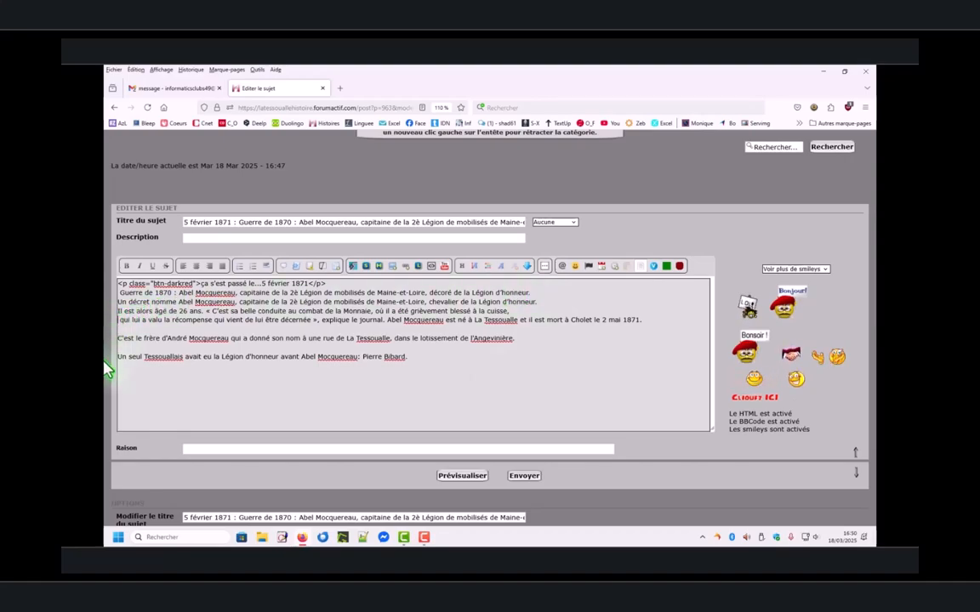
Tidy the message's lines: remove the space before "qui lui a valu", break after "explique le journal.", and remove the blank line above "Un seul Tessouallais"
{"action": "key", "text": "Delete"}
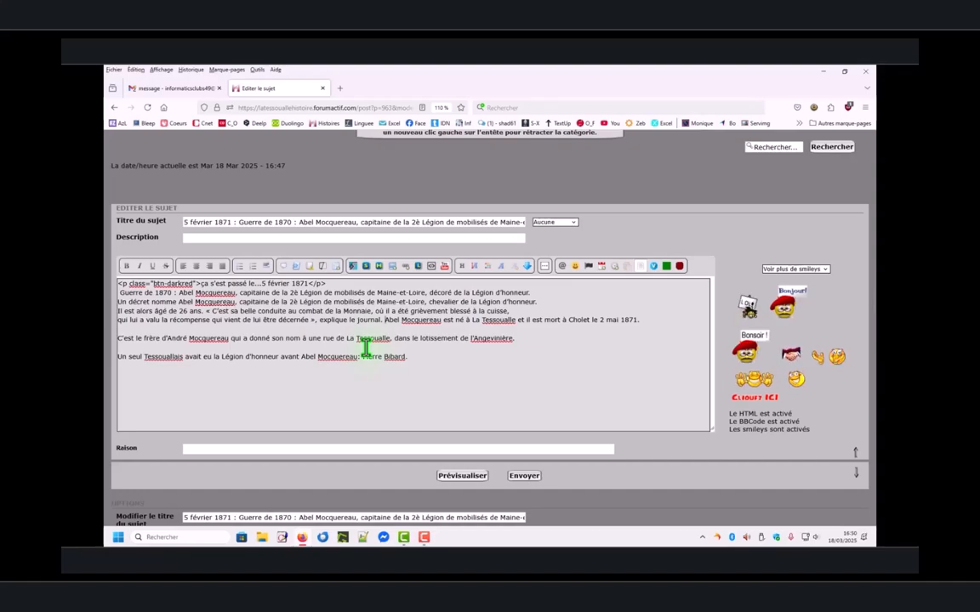
{"action": "key", "text": "Return"}
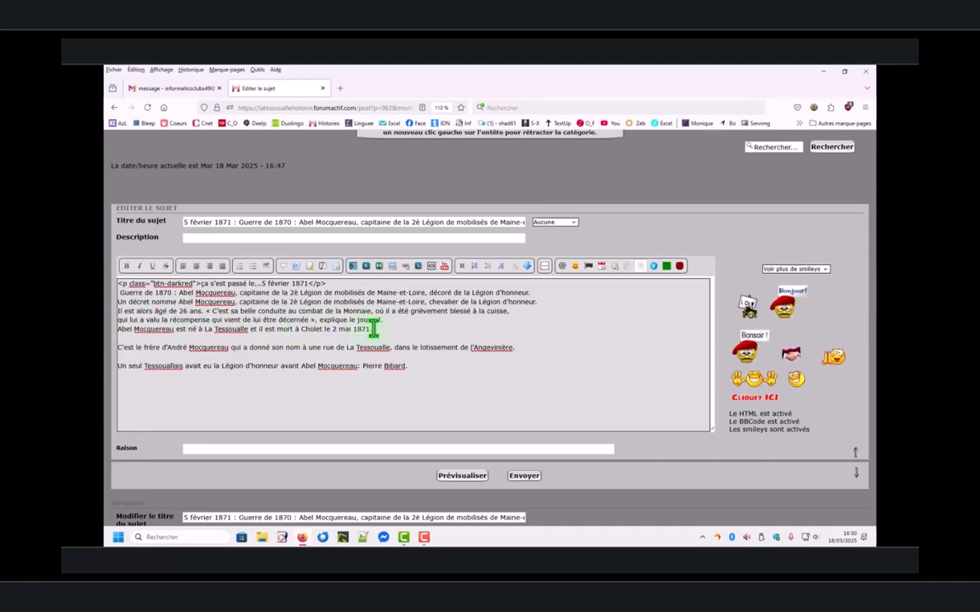
{"action": "left_click", "coordinate": [518, 348]}
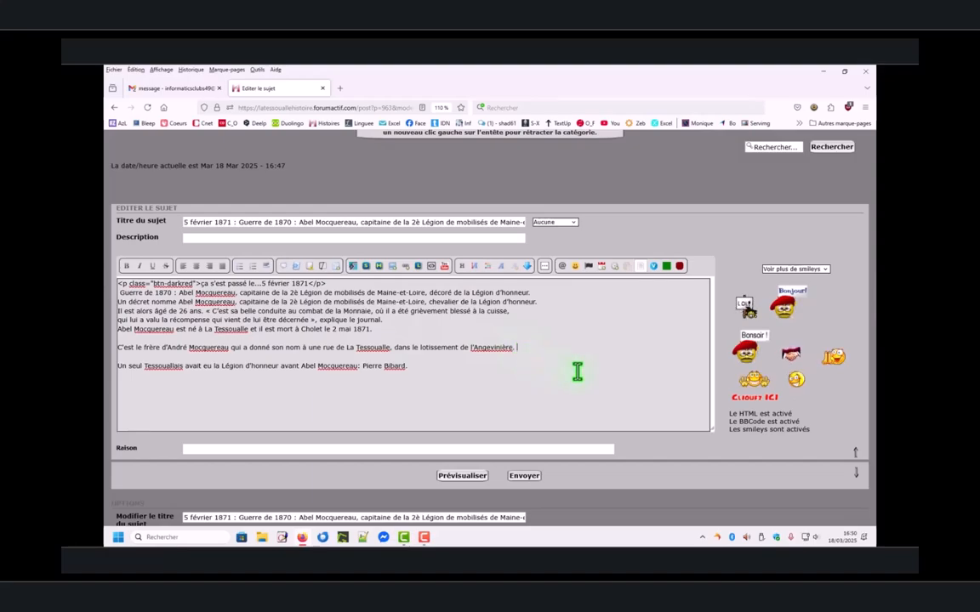
{"action": "key", "text": "Delete"}
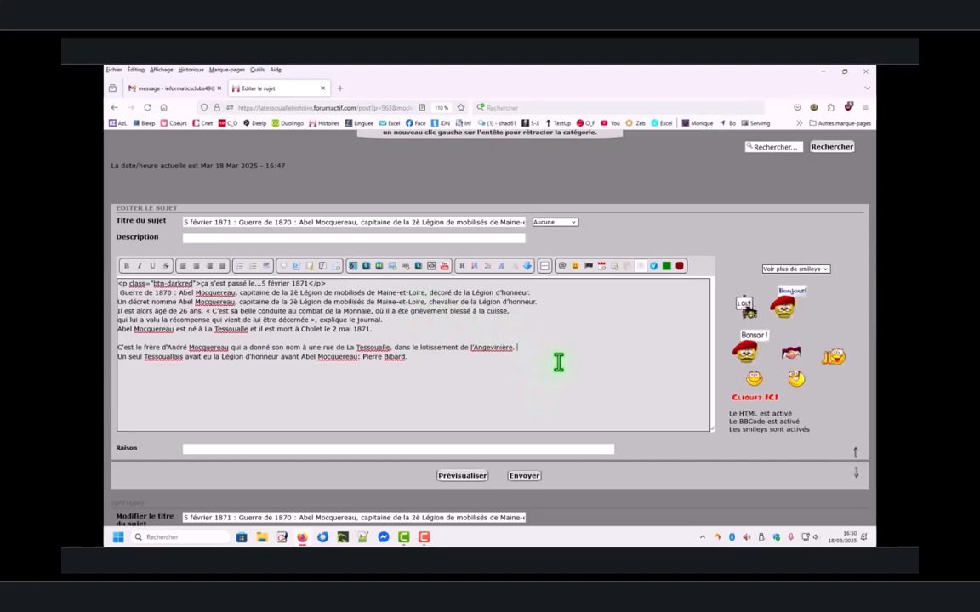
Preview the formatted message, check the rendered text under the dark-red date heading, and submit the edited topic
{"action": "scroll", "coordinate": [557, 366], "scroll_direction": "down", "scroll_amount": 1}
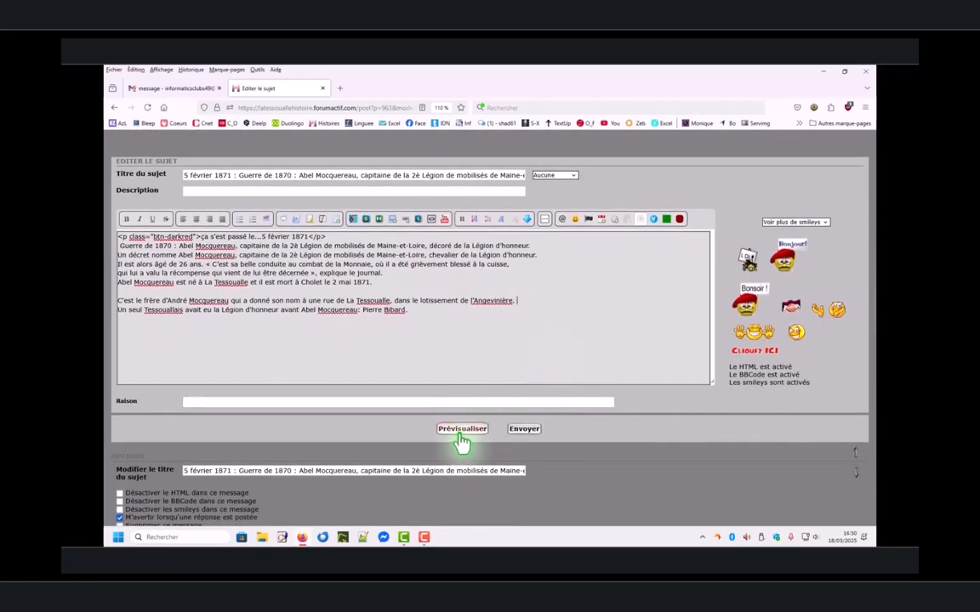
{"action": "left_click", "coordinate": [460, 430]}
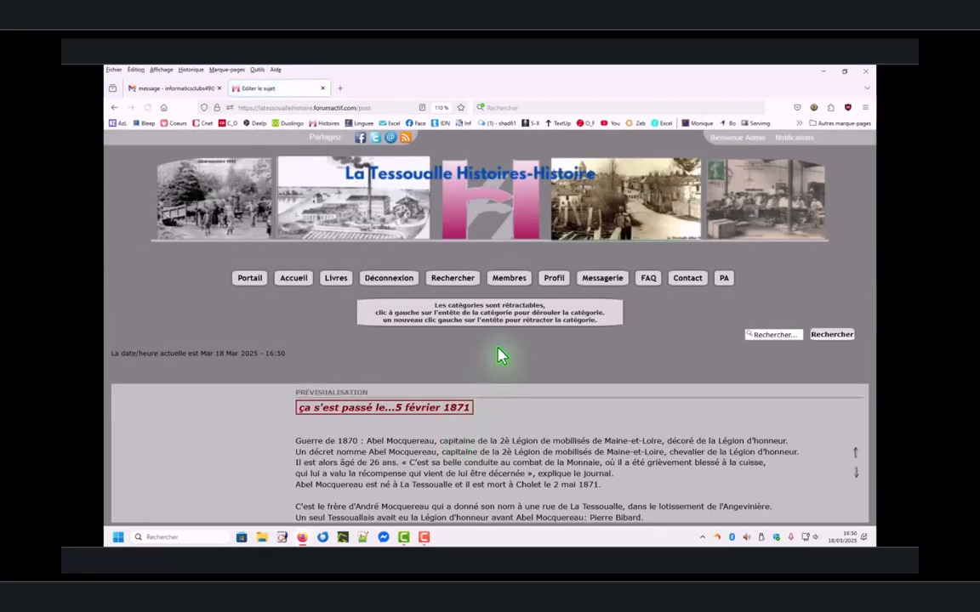
{"action": "scroll", "coordinate": [499, 355], "scroll_direction": "down", "scroll_amount": 2}
{"action": "scroll", "coordinate": [502, 349], "scroll_direction": "down", "scroll_amount": 1}
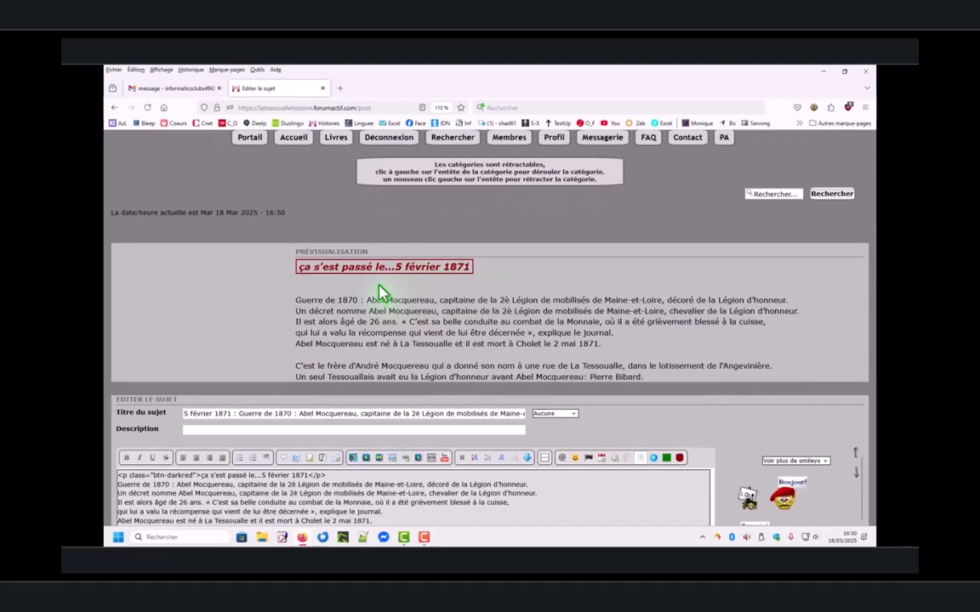
{"action": "scroll", "coordinate": [549, 264], "scroll_direction": "down", "scroll_amount": 7}
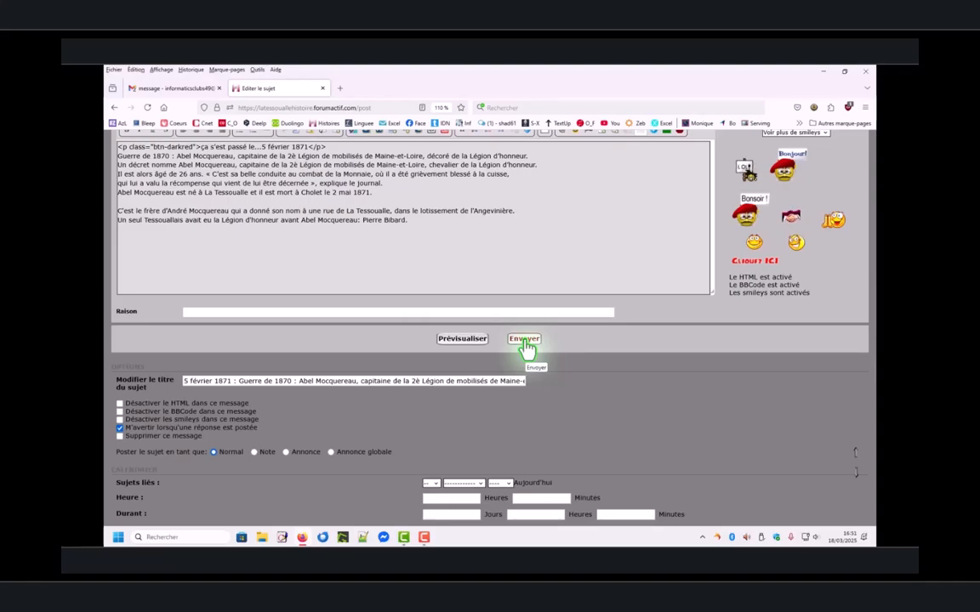
{"action": "left_click", "coordinate": [525, 341]}
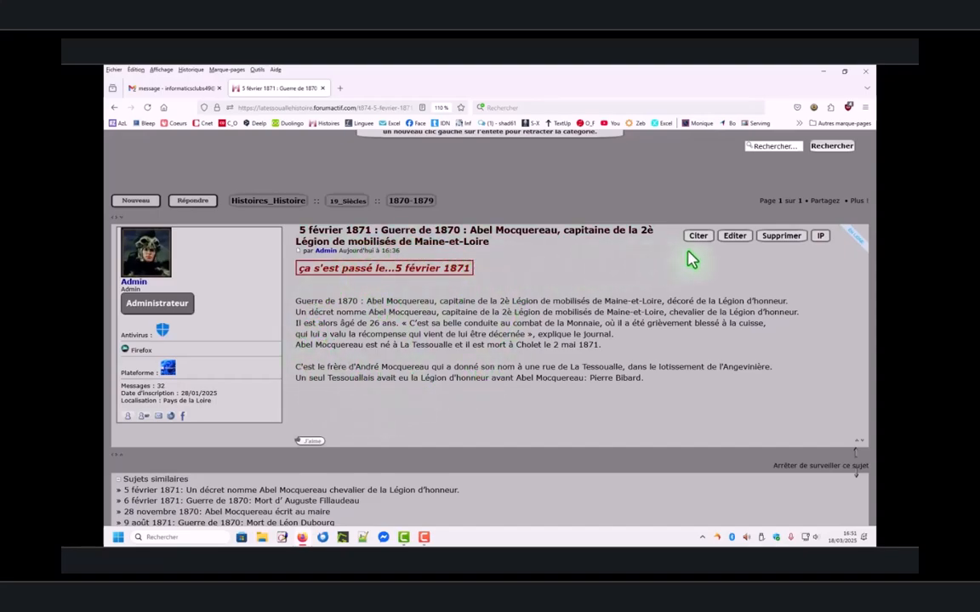
Reopen the topic for editing, remove the blank line above "C'est le frère", and submit the revised message
{"action": "left_click", "coordinate": [735, 243]}
{"action": "scroll", "coordinate": [595, 298], "scroll_direction": "down", "scroll_amount": 3}
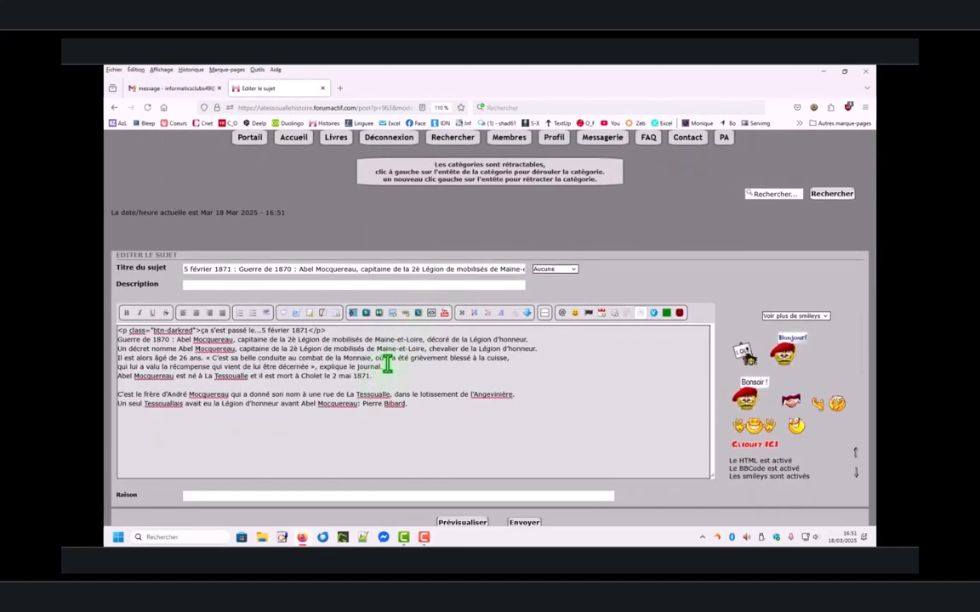
{"action": "key", "text": "BackSpace"}
{"action": "scroll", "coordinate": [534, 341], "scroll_direction": "down", "scroll_amount": 3}
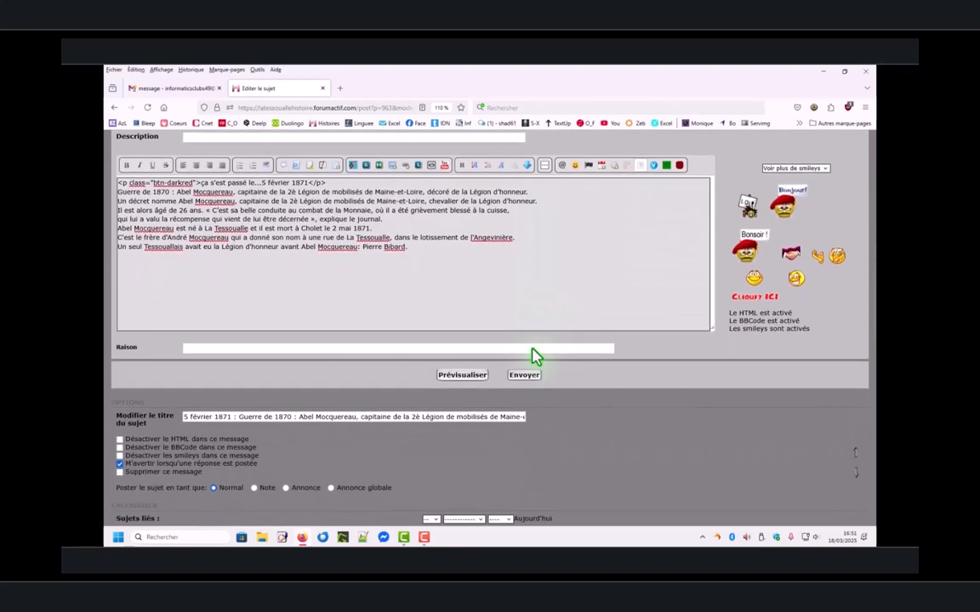
{"action": "scroll", "coordinate": [534, 356], "scroll_direction": "down", "scroll_amount": 1}
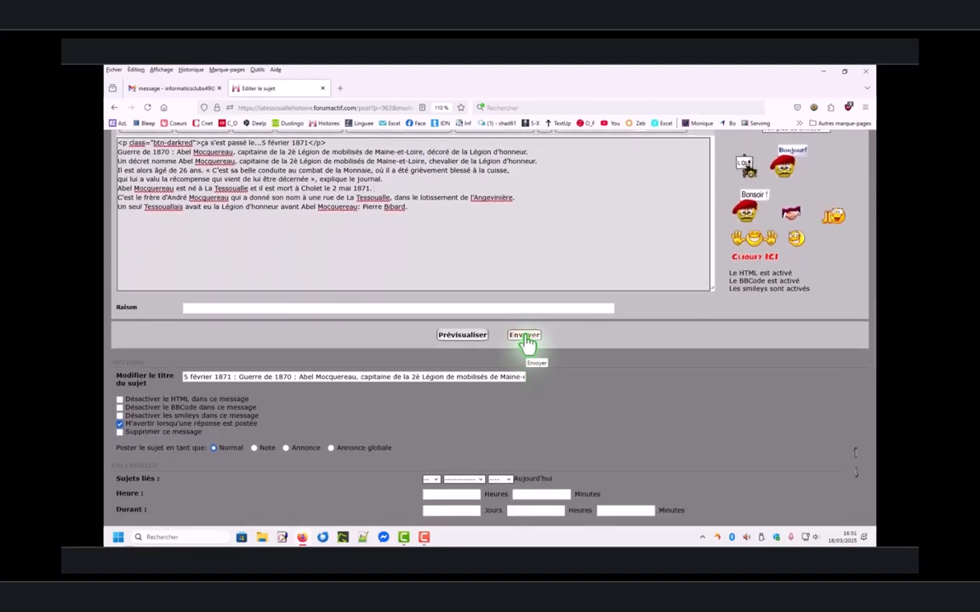
{"action": "left_click", "coordinate": [525, 338]}
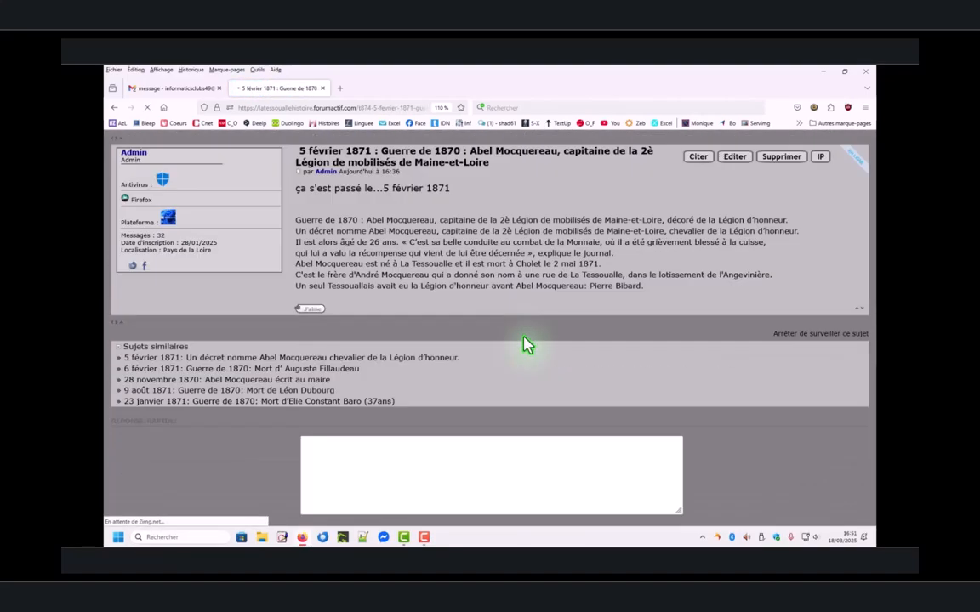
{"action": "scroll", "coordinate": [527, 346], "scroll_direction": "up", "scroll_amount": 4}
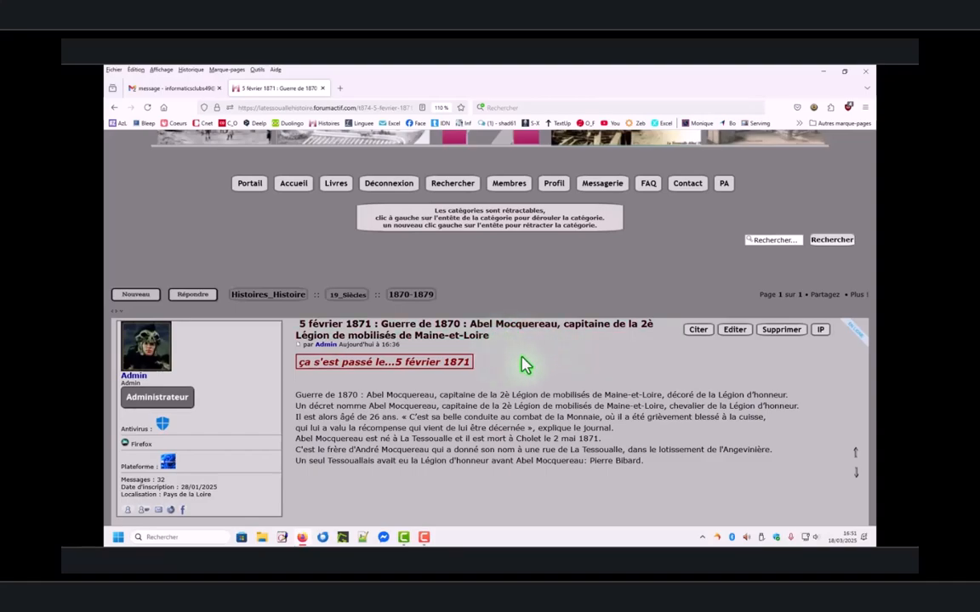
Reopen the topic in the editor to review its source text, resubmit it as is, and check the published post
{"action": "left_click", "coordinate": [735, 333]}
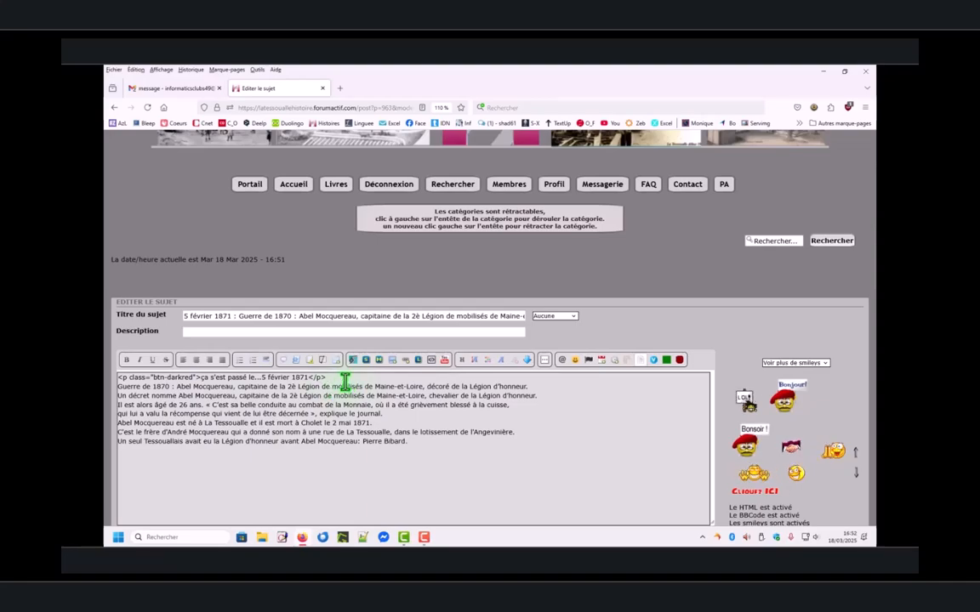
{"action": "scroll", "coordinate": [345, 383], "scroll_direction": "down", "scroll_amount": 2}
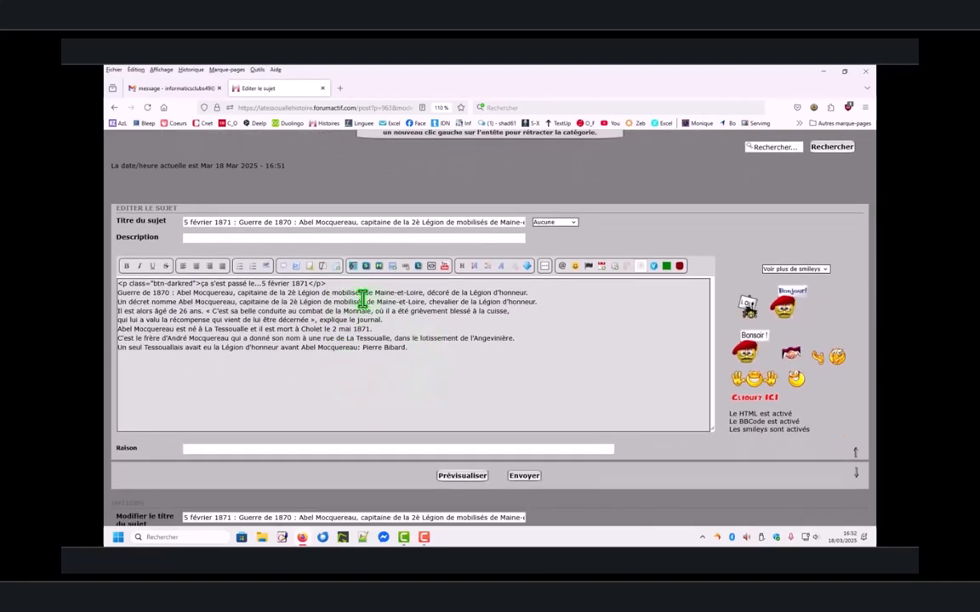
{"action": "scroll", "coordinate": [400, 349], "scroll_direction": "down", "scroll_amount": 2}
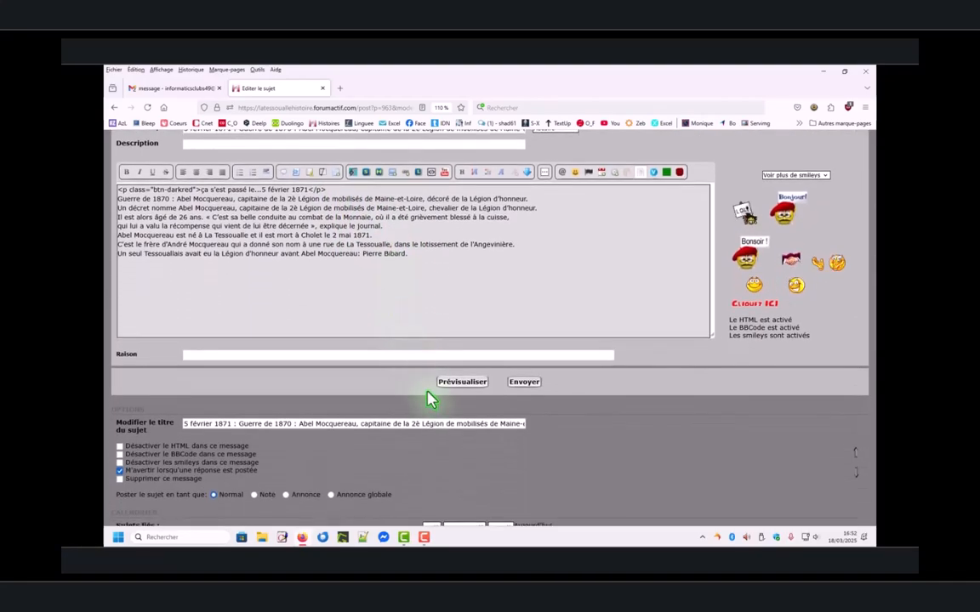
{"action": "left_click", "coordinate": [522, 384]}
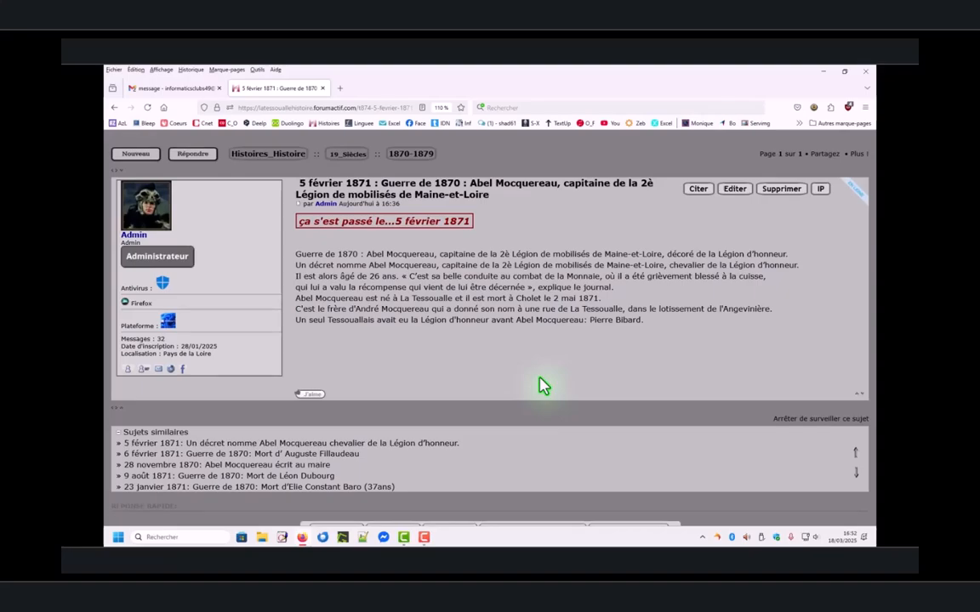
{"action": "scroll", "coordinate": [820, 245], "scroll_direction": "up", "scroll_amount": 3}
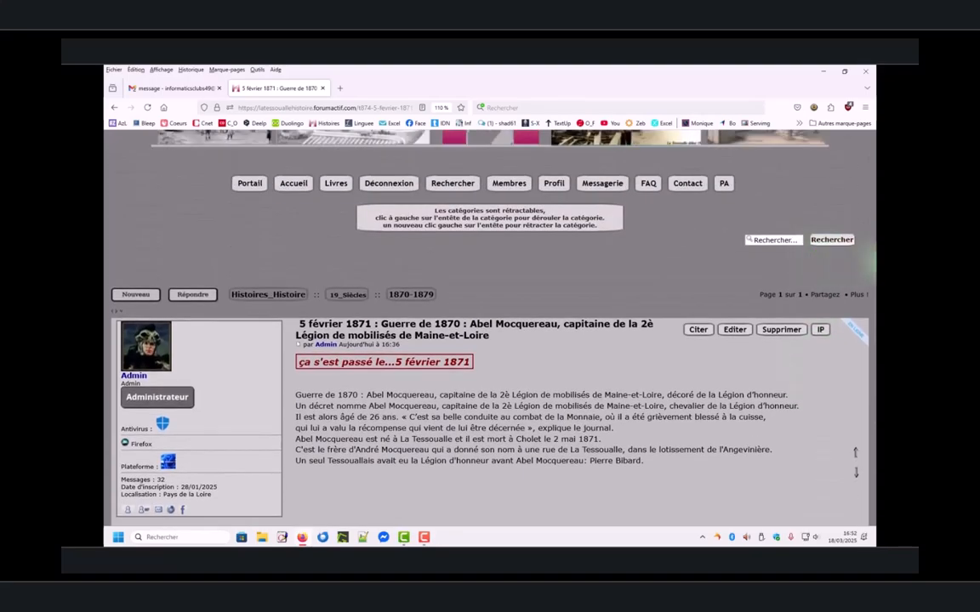